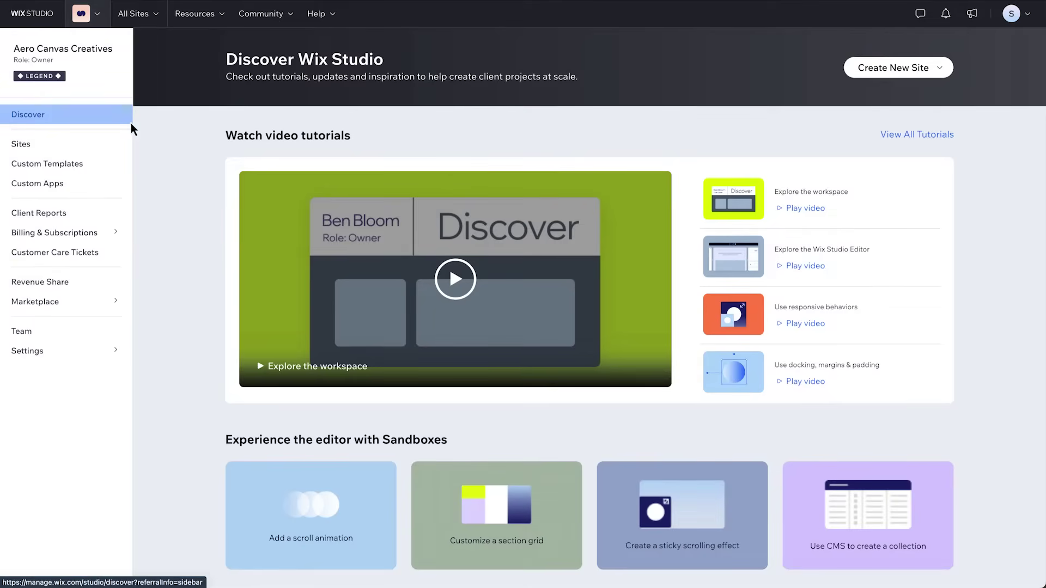
# Scroll the dashboard, then preview and close the Create New Site options
pyautogui.scroll(-5, 197, 223)
pyautogui.scroll(-2, 198, 224)
pyautogui.scroll(-4, 197, 223)
pyautogui.scroll(-3, 197, 223)
pyautogui.scroll(5, 197, 218)
pyautogui.scroll(9, 197, 218)
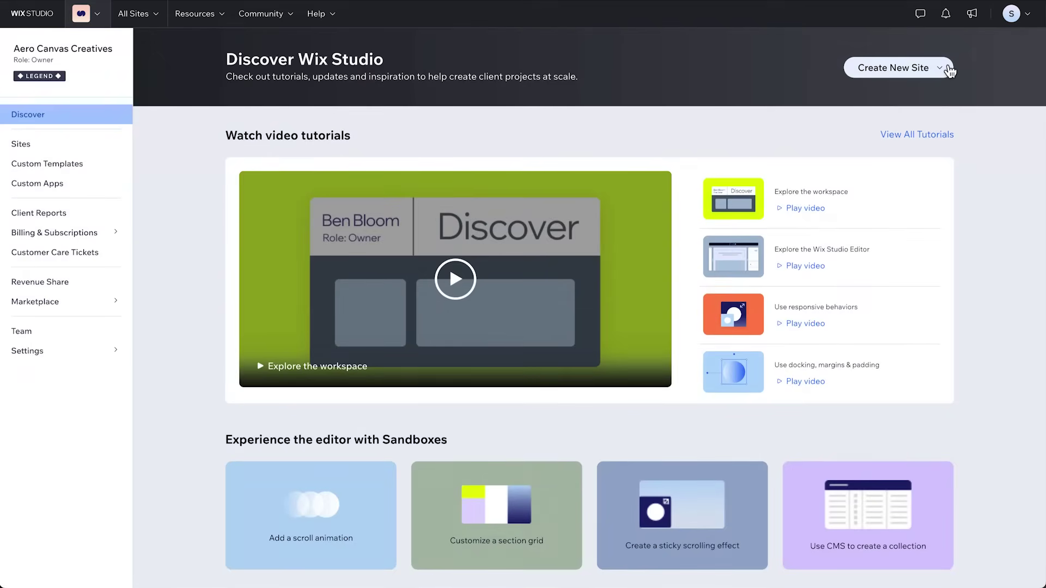
pyautogui.click(949, 71)
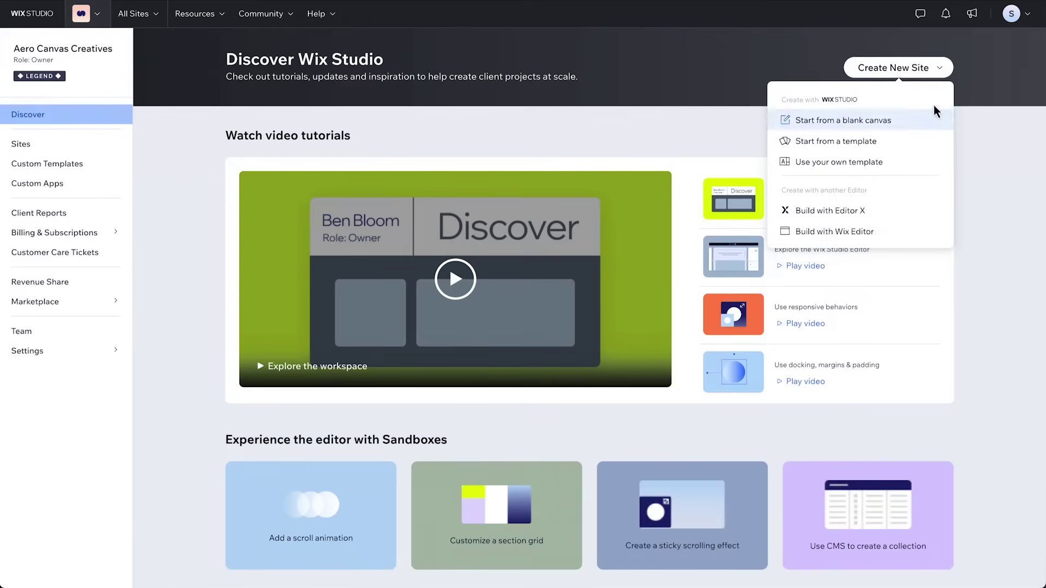
pyautogui.click(926, 69)
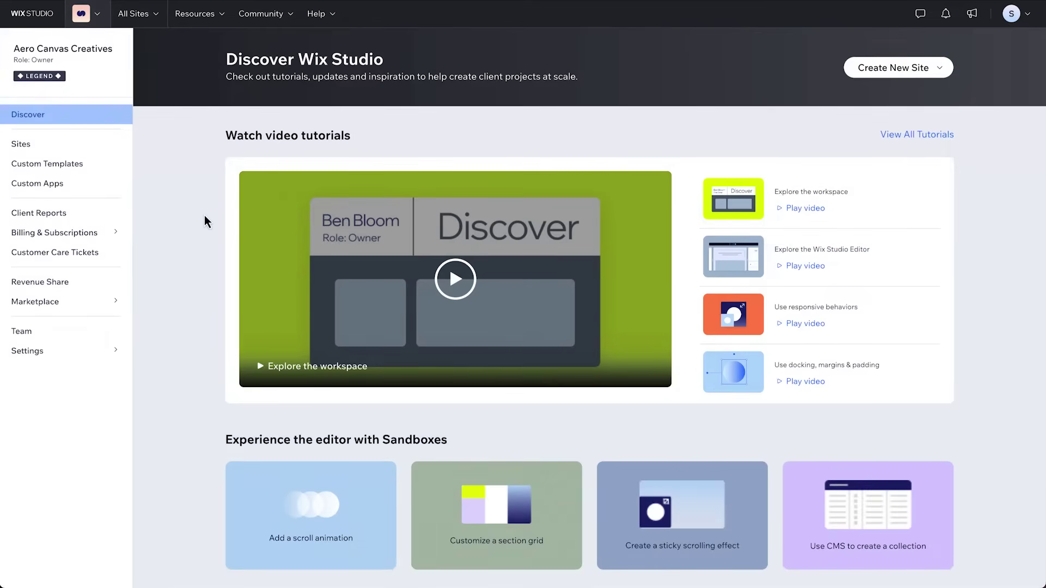
# Scroll through Discover and back up to the LEGEND badge's 5,800-point summary
pyautogui.scroll(-5, 205, 217)
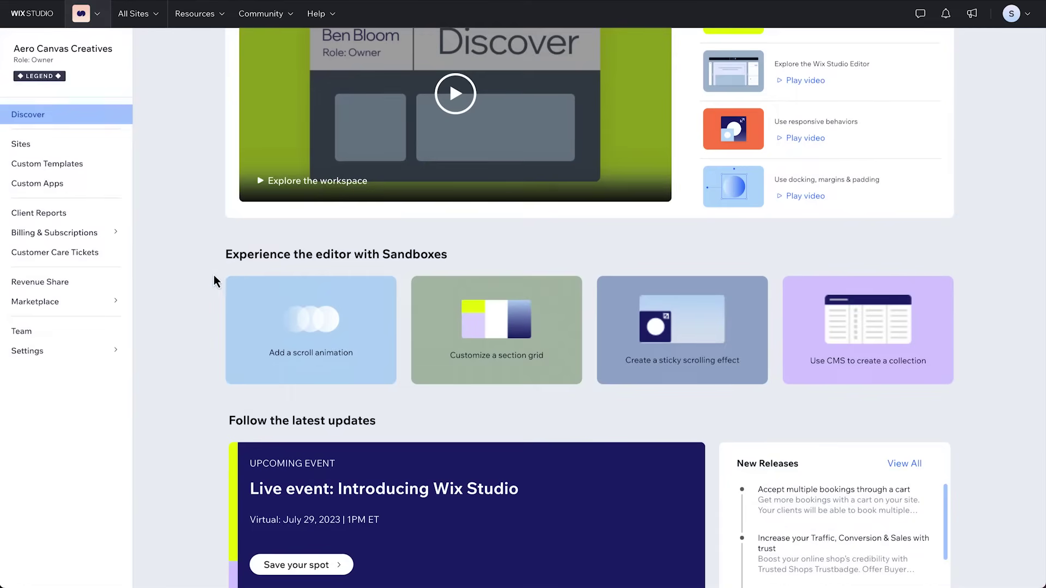
pyautogui.scroll(-3, 201, 286)
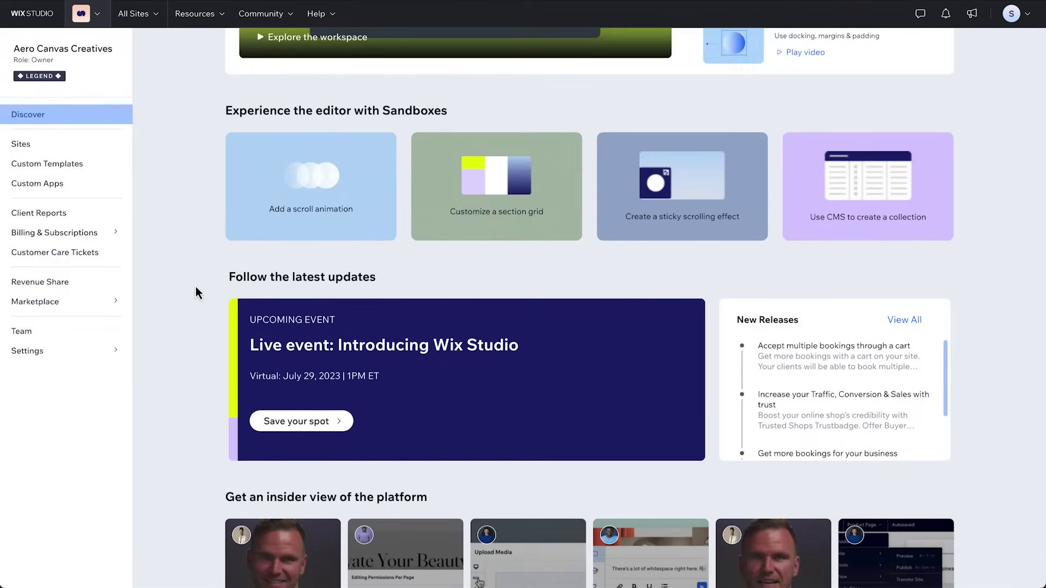
pyautogui.scroll(-2, 195, 287)
pyautogui.scroll(-3, 195, 287)
pyautogui.scroll(-3, 195, 287)
pyautogui.scroll(-2, 195, 287)
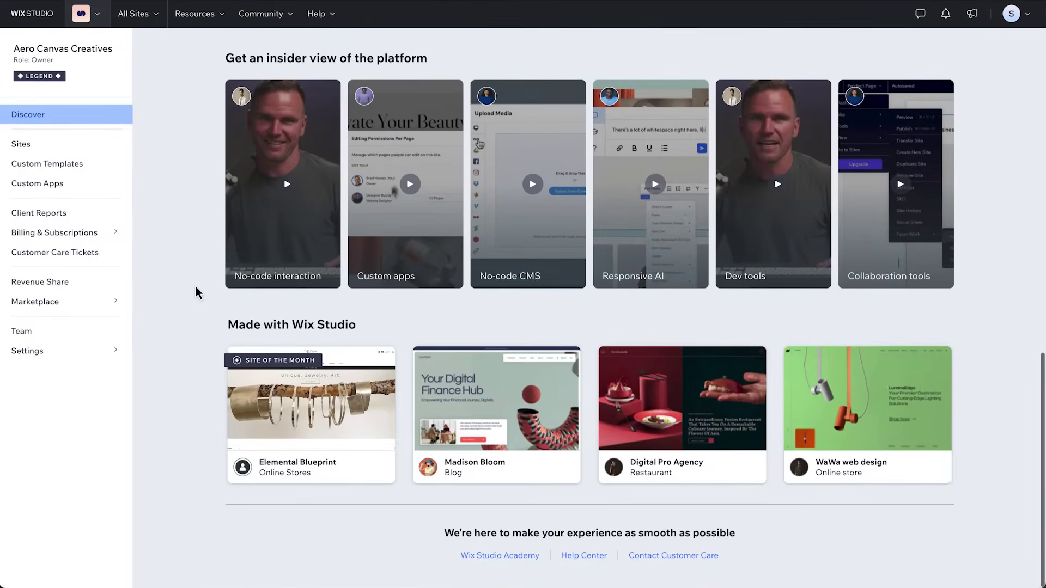
pyautogui.scroll(5, 182, 168)
pyautogui.scroll(9, 180, 144)
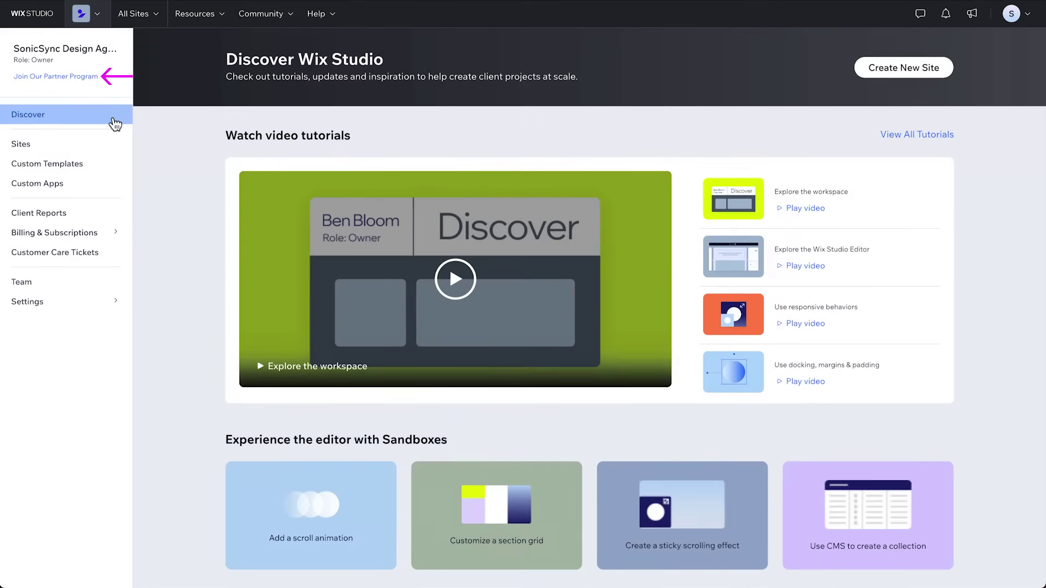
# View the Join Our Partner Program invitation, then return to Aero Canvas Creatives' 15-site list
pyautogui.click(93, 79)
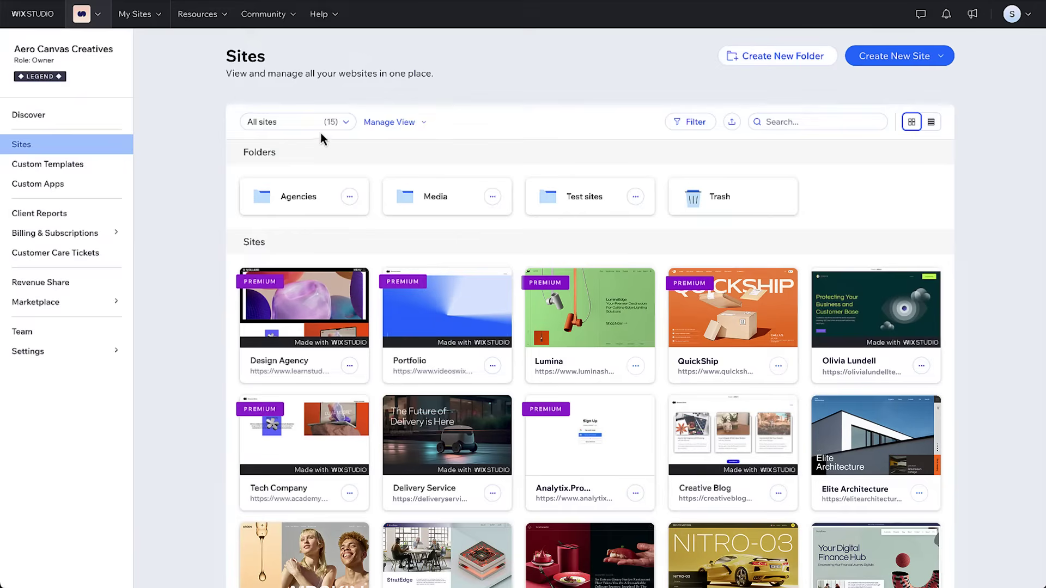
# Review the All sites views and Design Agency actions, then show the six custom templates
pyautogui.click(344, 128)
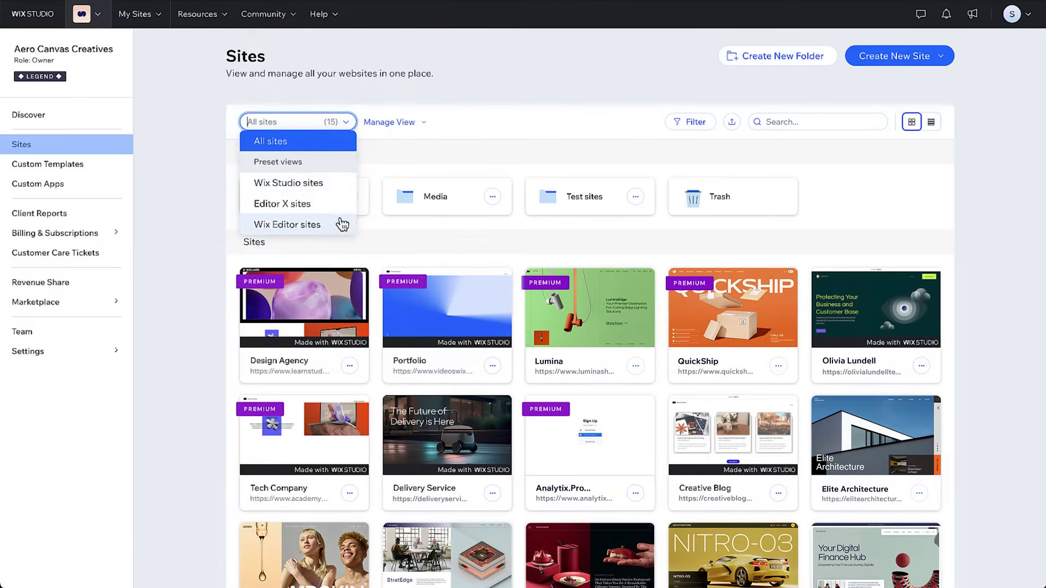
pyautogui.click(352, 128)
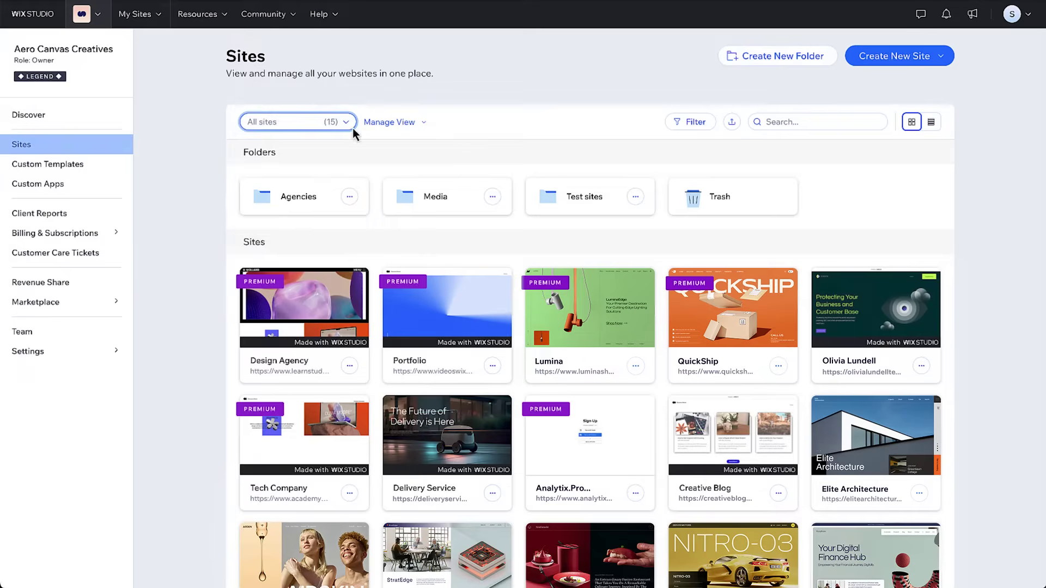
pyautogui.click(349, 366)
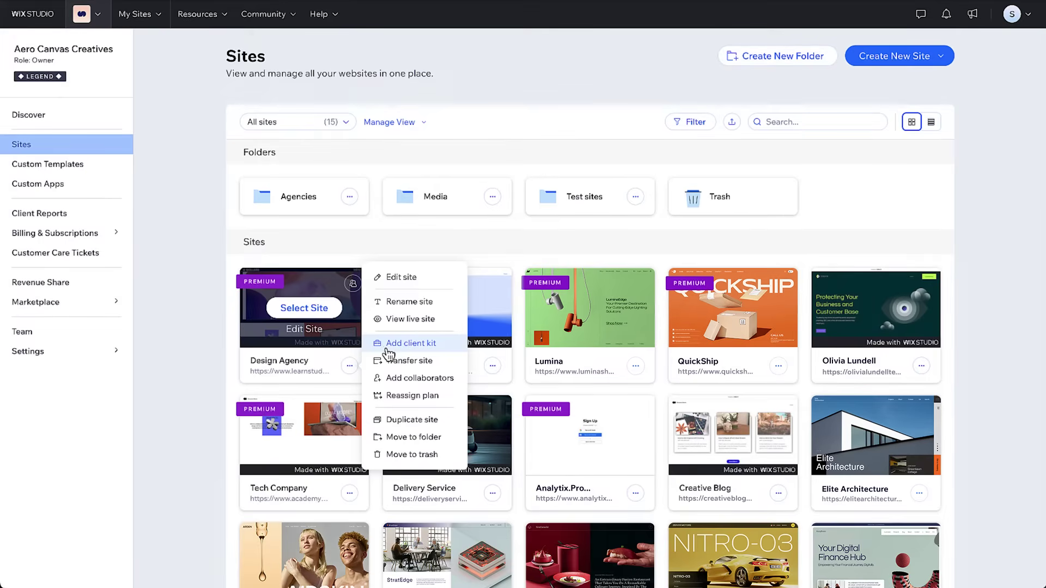
pyautogui.click(128, 174)
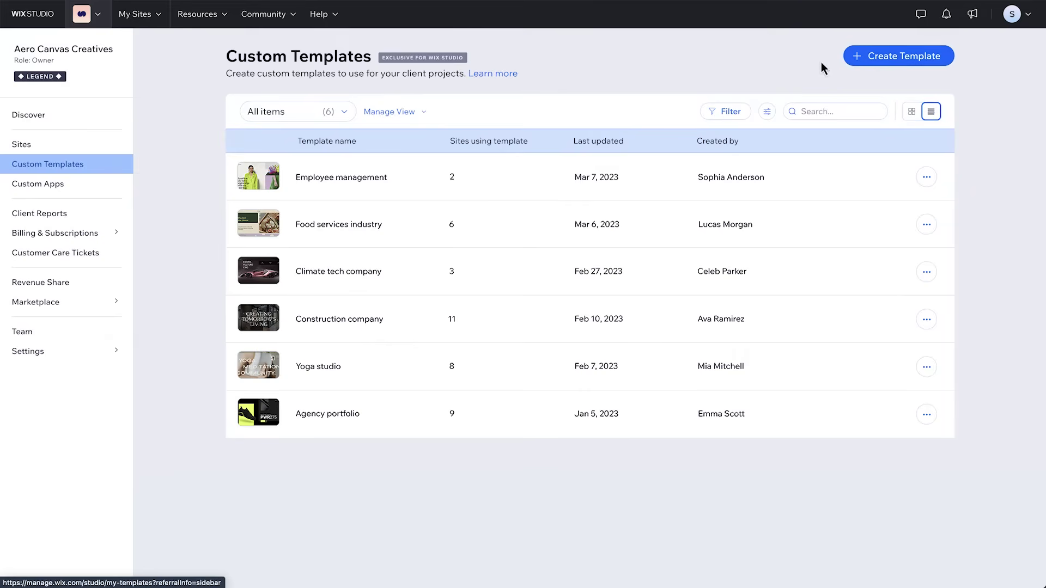
# Show the Custom Apps page with its nine reusable active apps
pyautogui.click(125, 189)
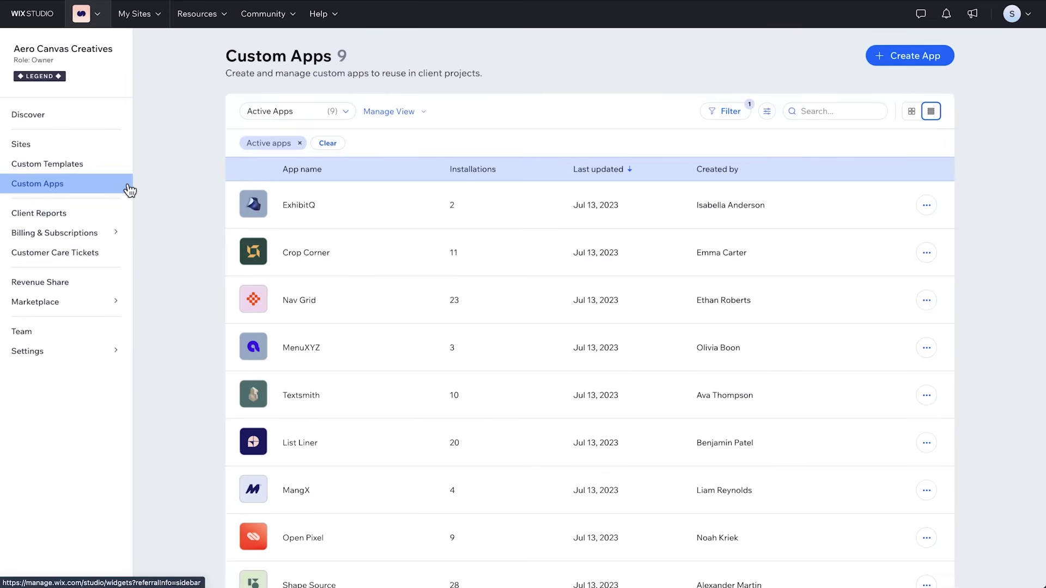
# Review the ExhibitQ app actions, then show the automated monthly Client Reports page
pyautogui.moveTo(898, 208)
pyautogui.click(926, 207)
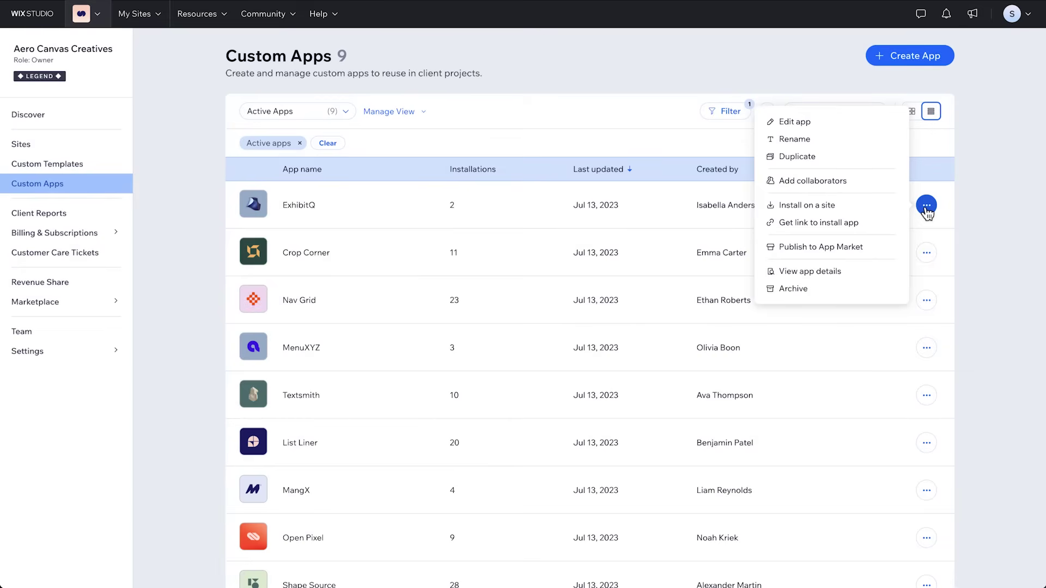
pyautogui.click(926, 208)
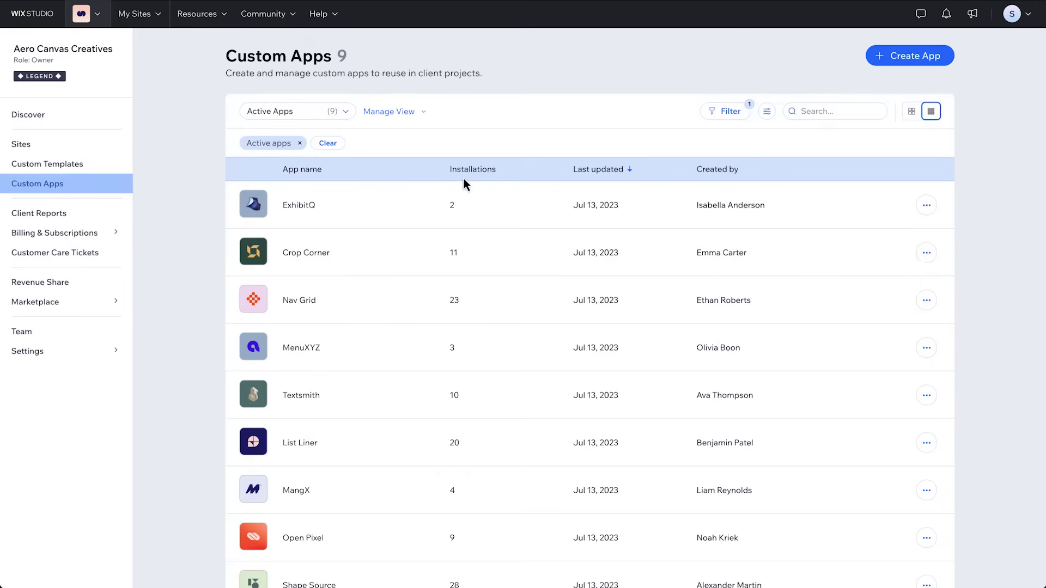
pyautogui.click(122, 217)
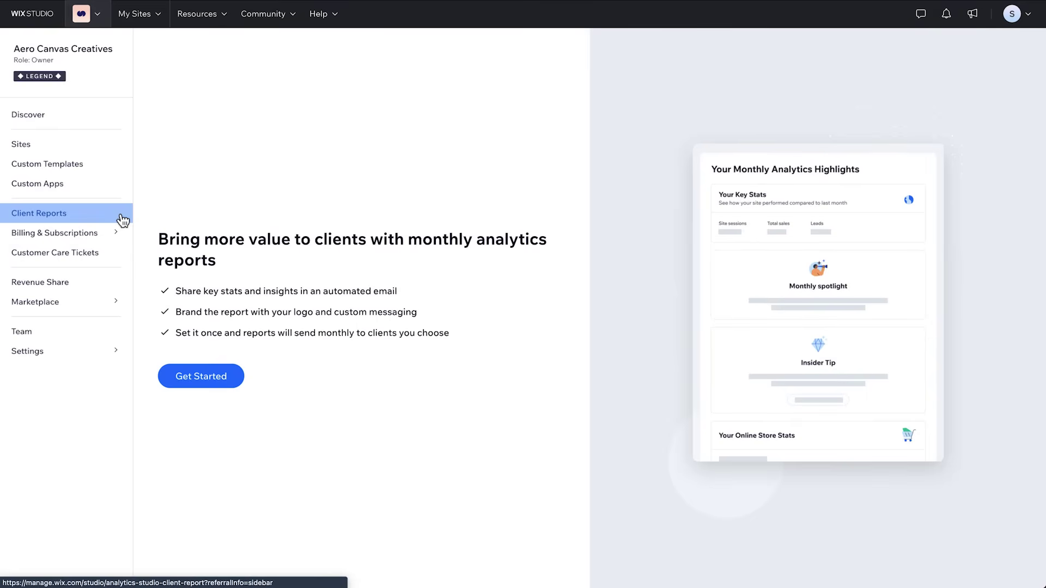
# Check Premium Subscriptions, then list the three Customer Care tickets, one still open
pyautogui.moveTo(65, 233)
pyautogui.click(175, 211)
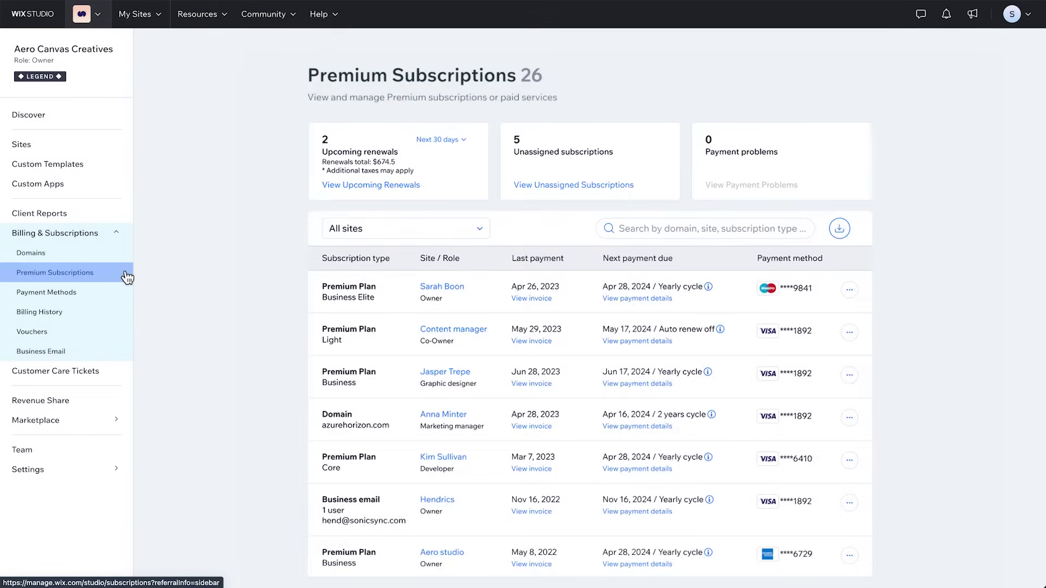
pyautogui.click(116, 377)
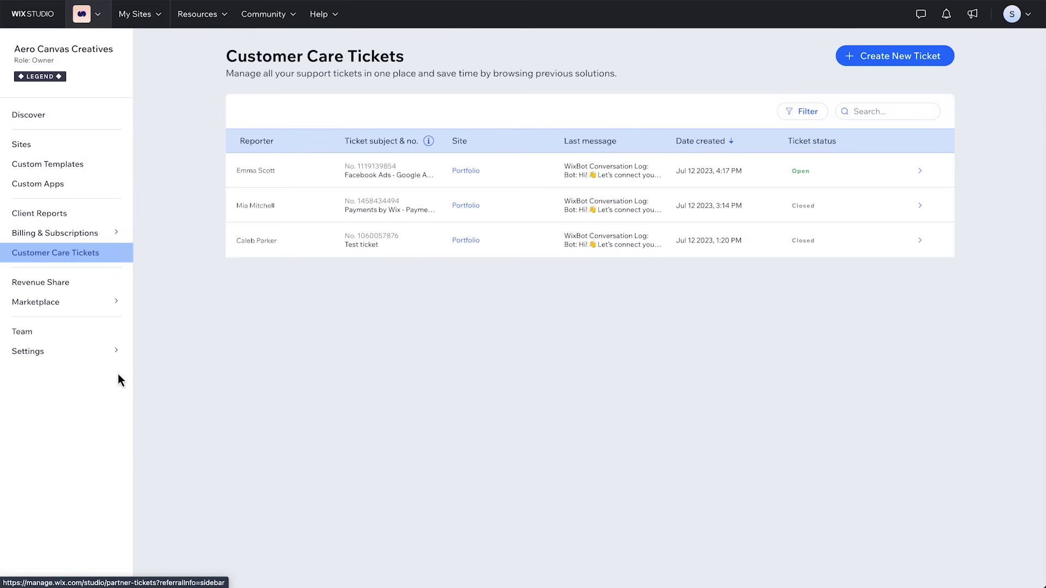
# Check Revenue Share earnings, then list the three teammates and their roles
pyautogui.click(120, 287)
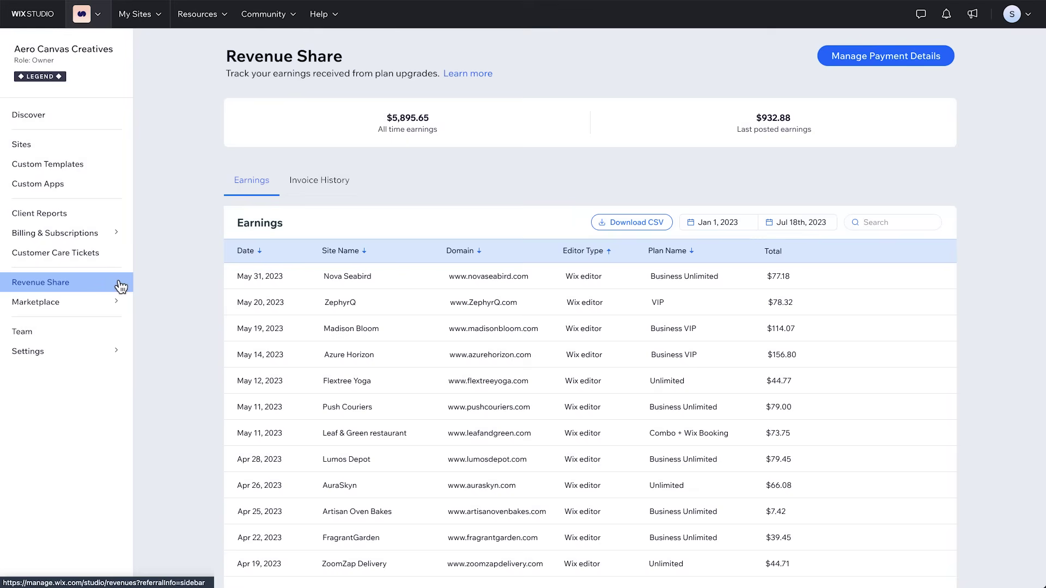
pyautogui.click(124, 338)
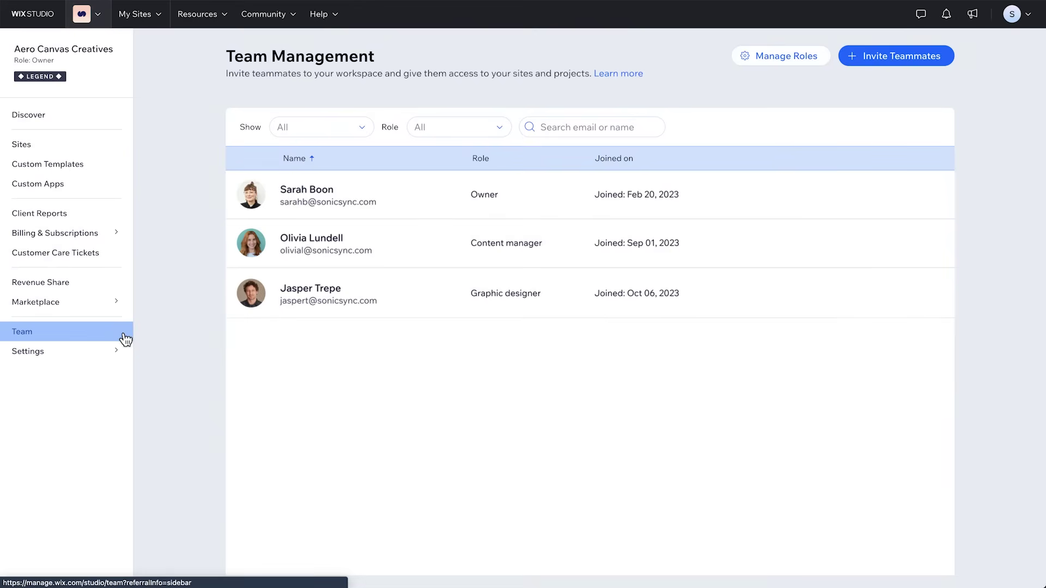
pyautogui.moveTo(65, 351)
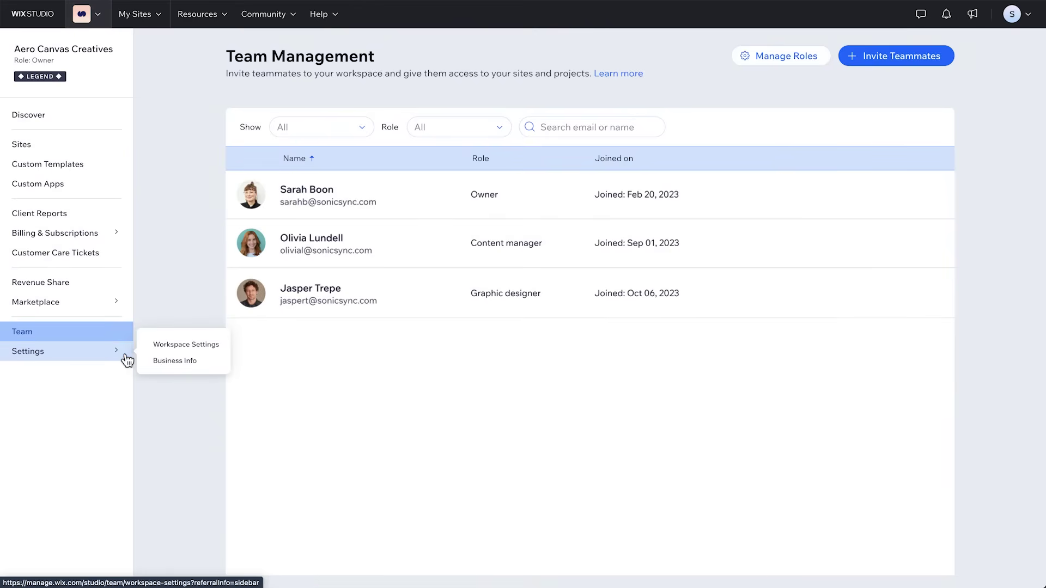
# Show Workspace Settings with the 'aero' URL prefix, then list both switchable workspaces
pyautogui.click(127, 359)
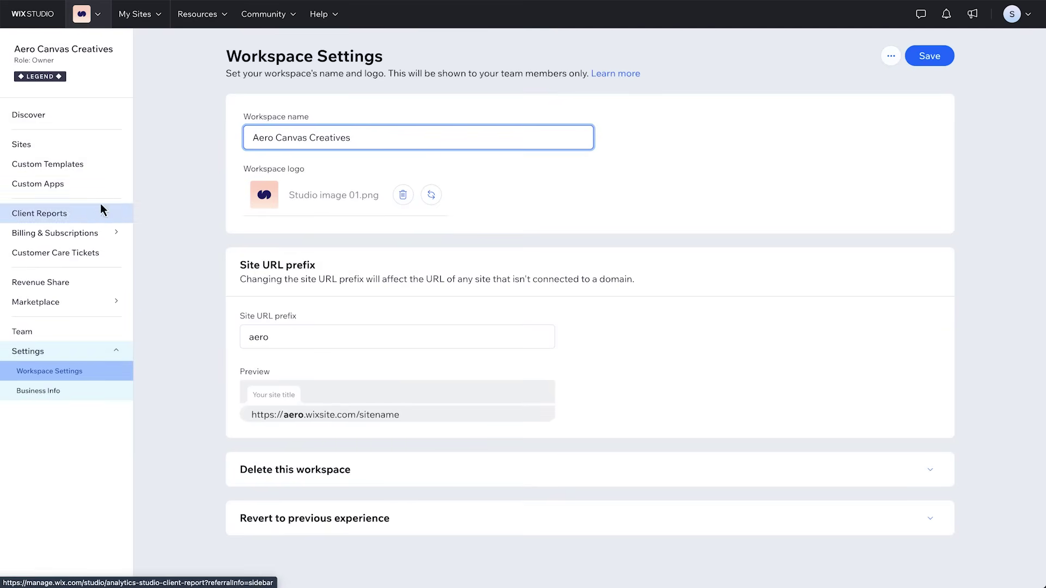
pyautogui.click(102, 26)
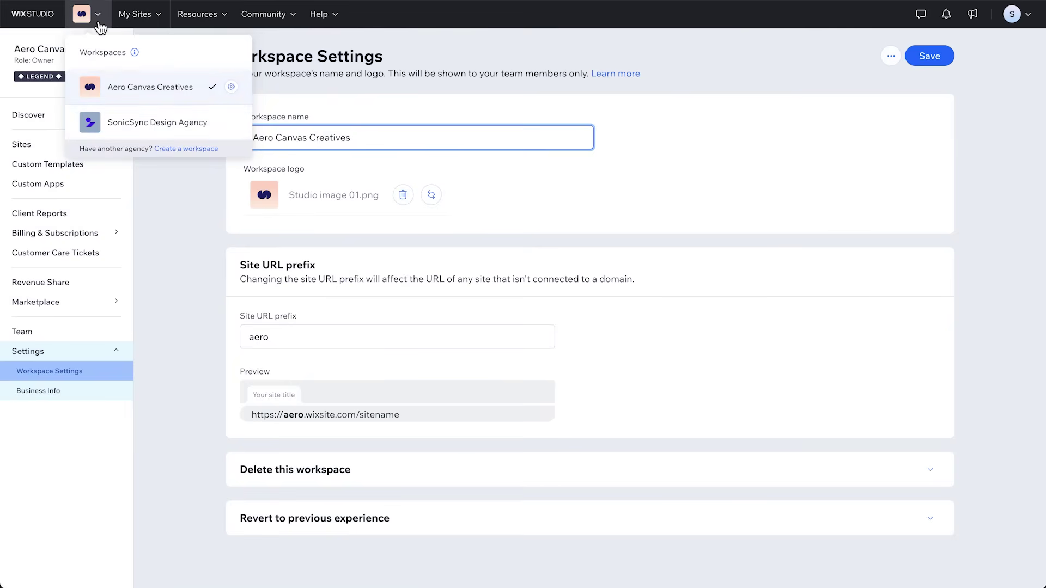
# Browse and dismiss the Resources links, returning to Aero Canvas Creatives' Workspace Settings
pyautogui.click(227, 24)
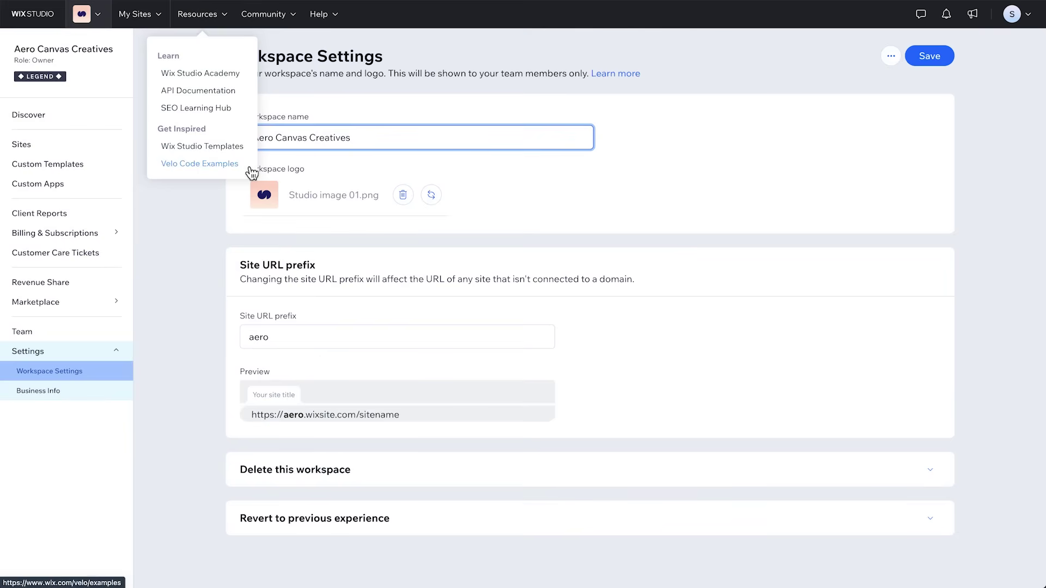
pyautogui.click(200, 17)
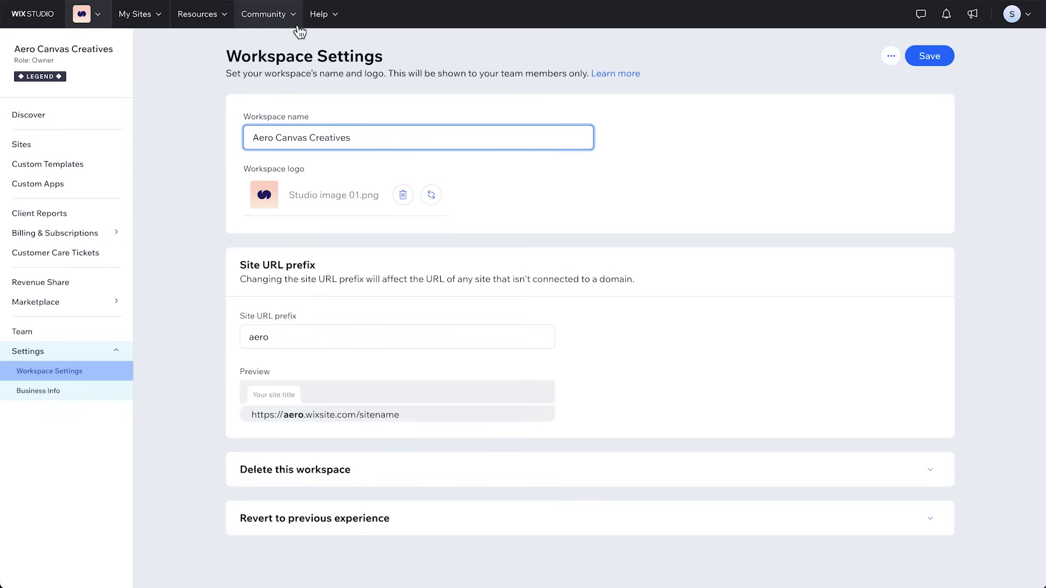